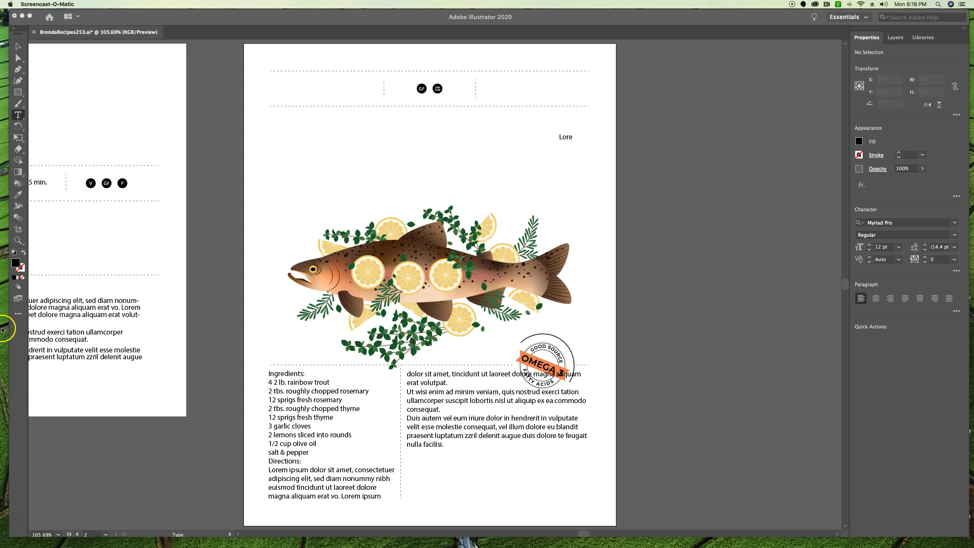
Set all text in the linked ingredients and directions frames of the trout recipe to Montserrat Light.
left_click(316, 441)
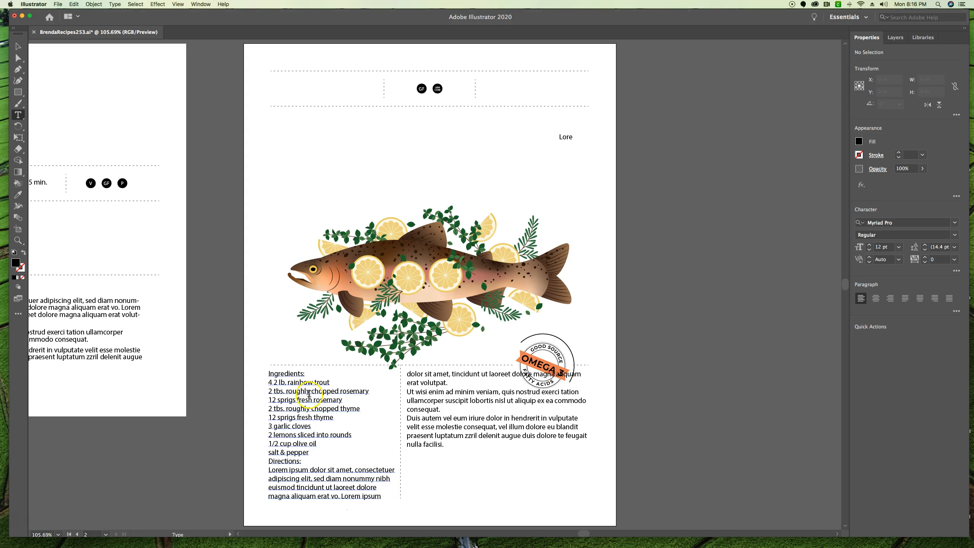
left_click(295, 388)
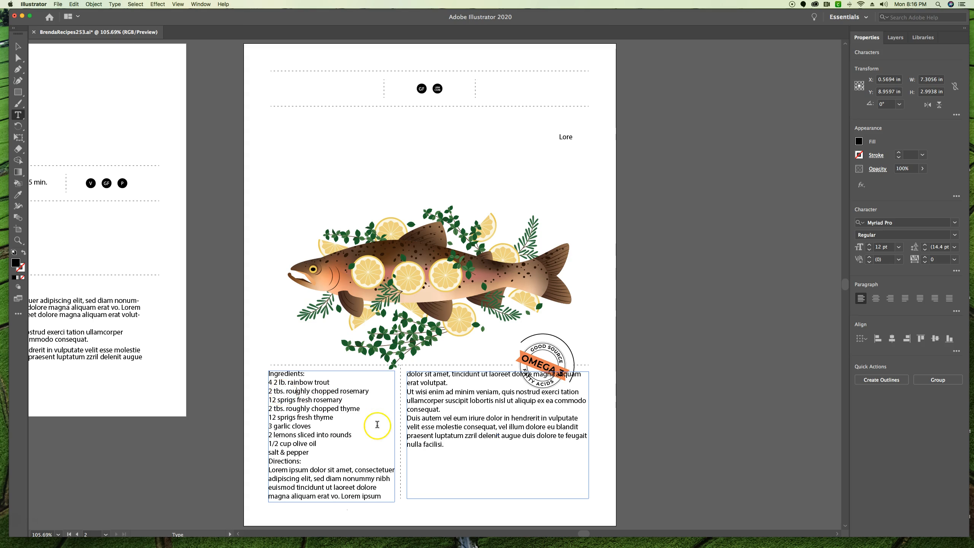
key("super+a")
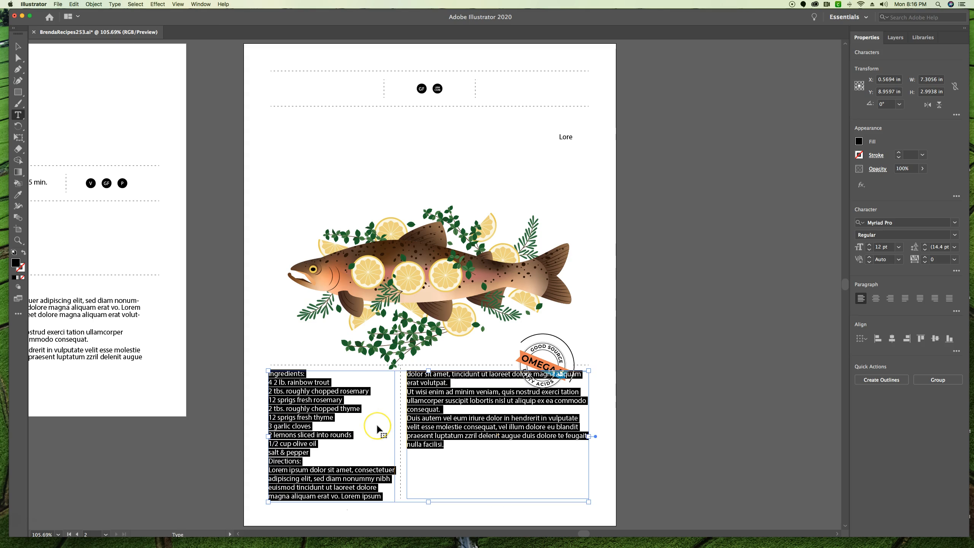
left_click(955, 225)
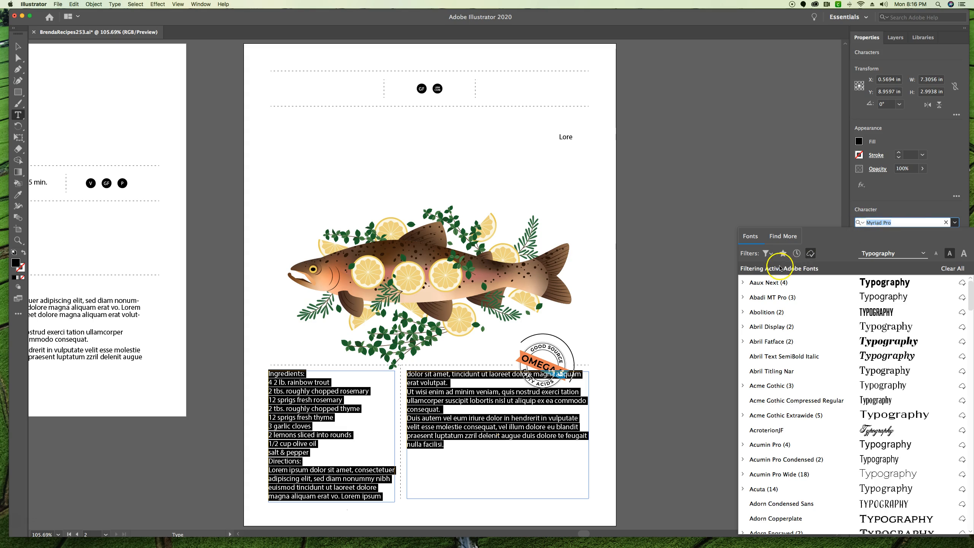
left_click(812, 256)
left_click(812, 257)
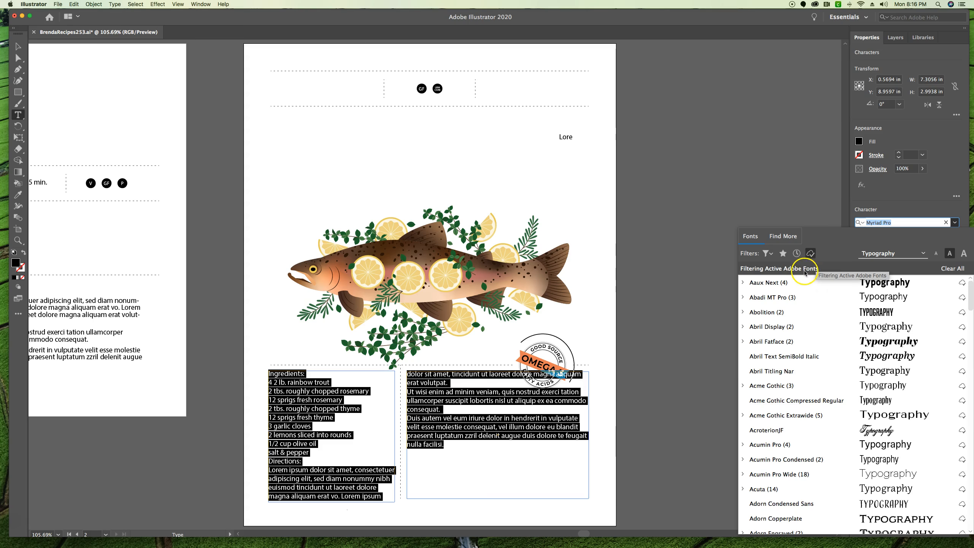
scroll(807, 369, "down", 10)
scroll(806, 369, "down", 15)
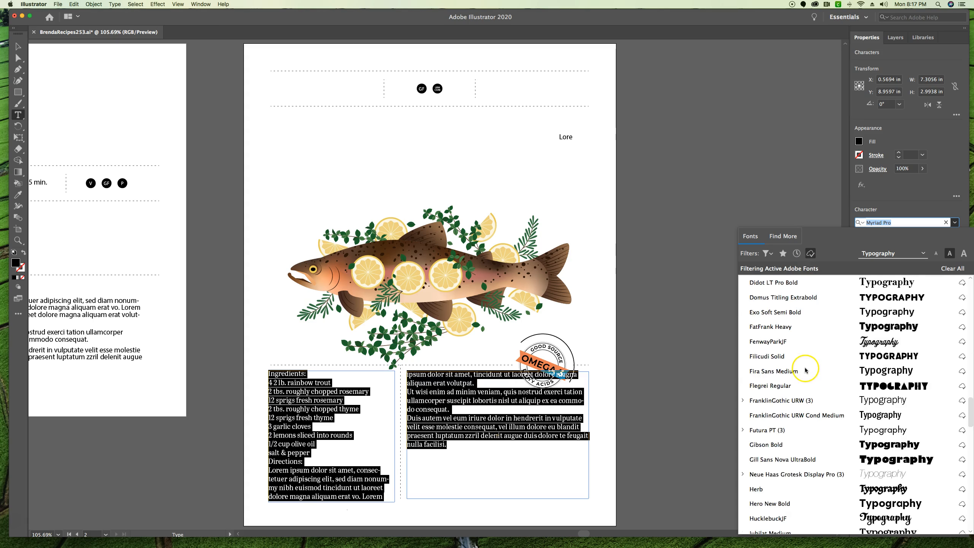
scroll(806, 370, "down", 5)
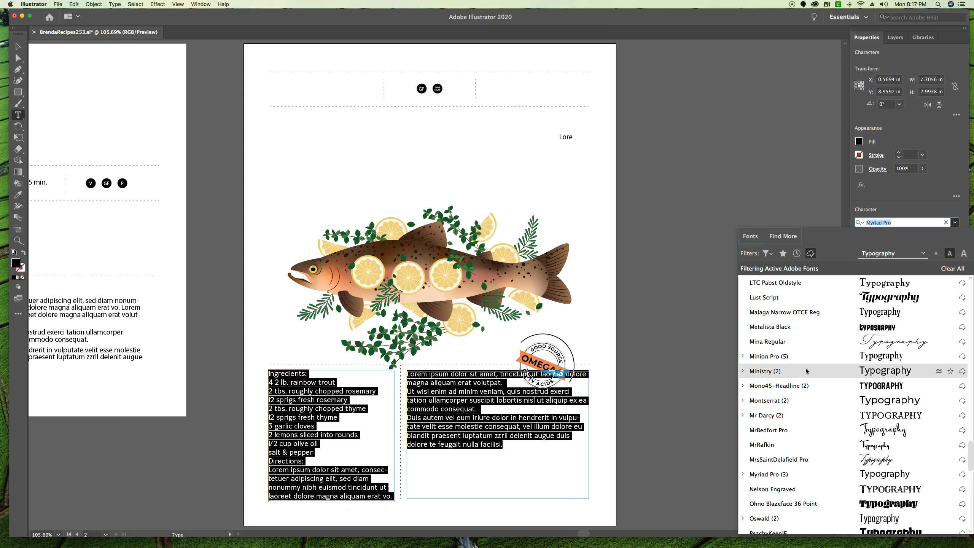
left_click(743, 401)
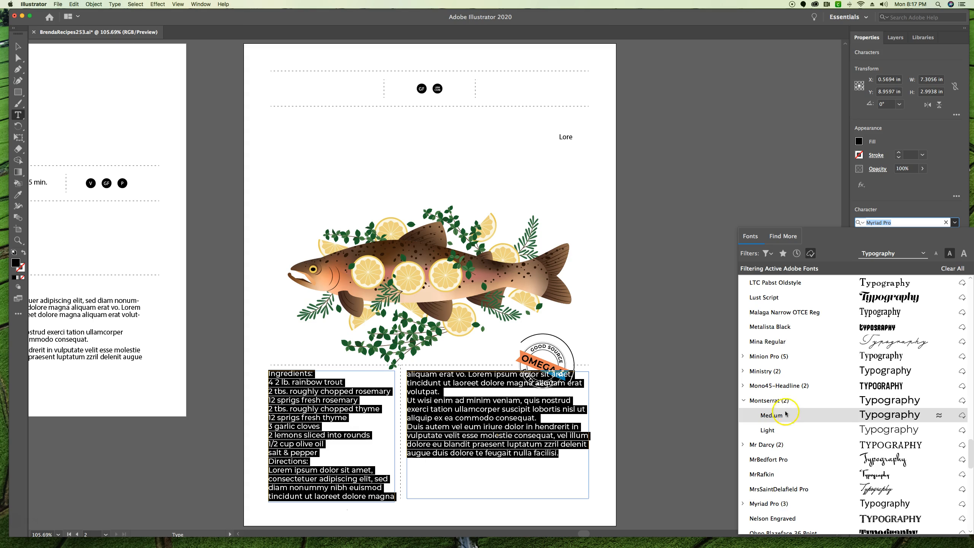
left_click(783, 430)
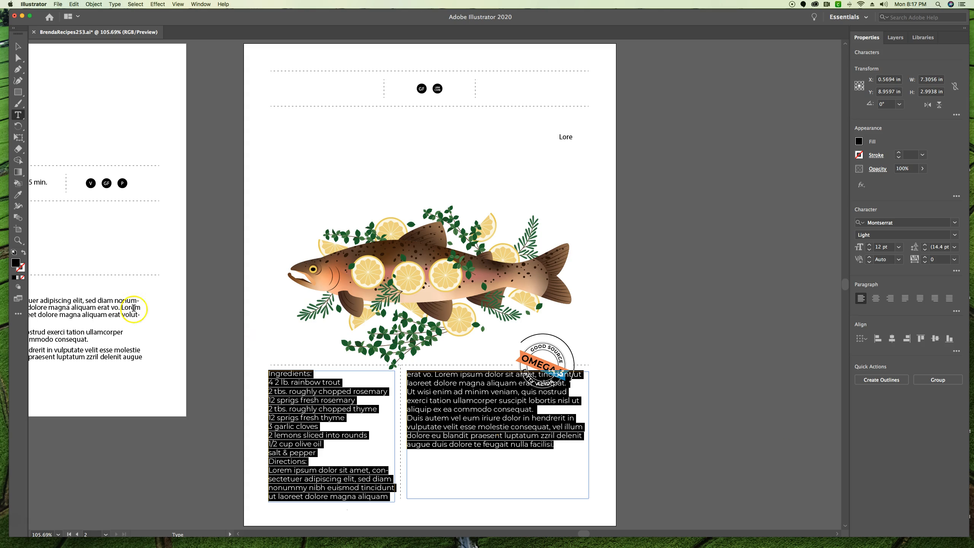
Go to Artboard 1 and set the "STRAWBERRY LEMONADE" title in Montserrat Medium.
left_click(106, 534)
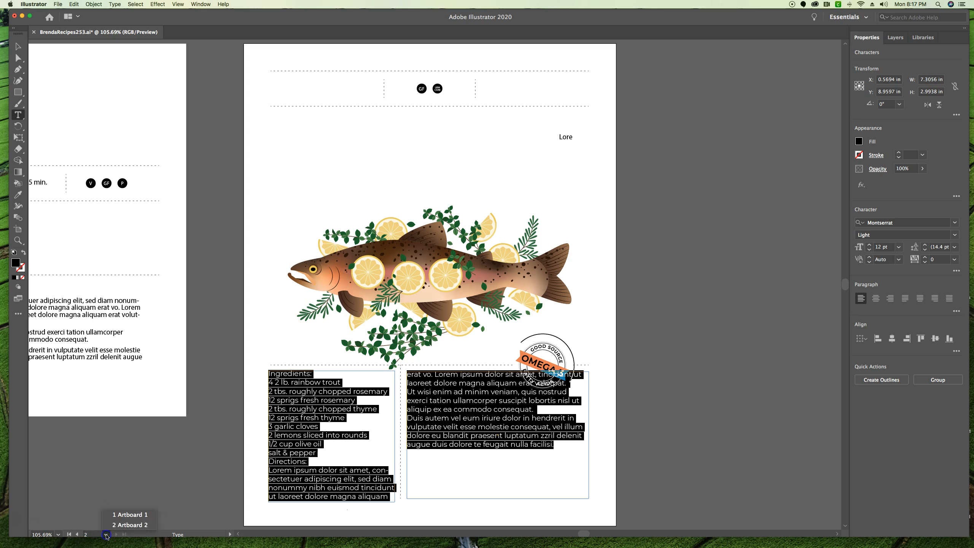
left_click(127, 514)
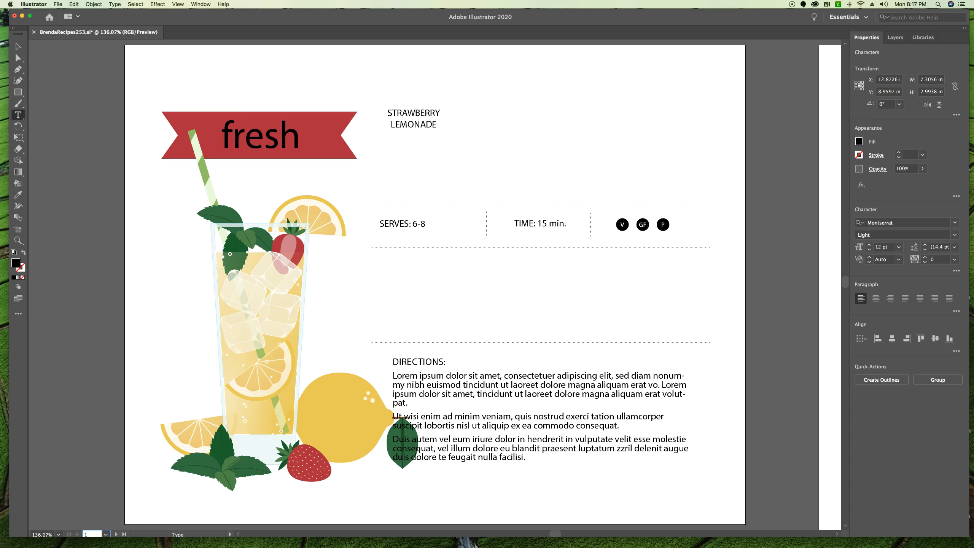
left_click(19, 46)
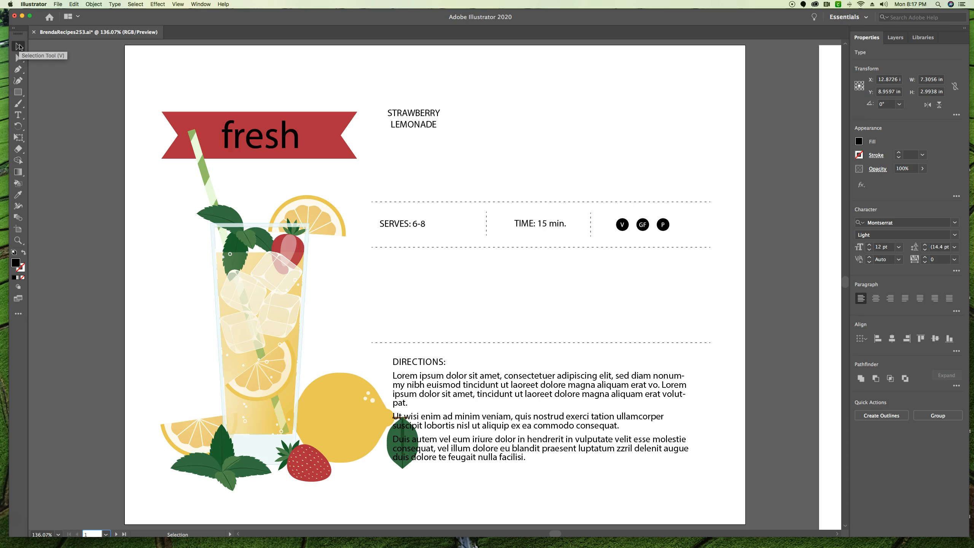
left_click(418, 115)
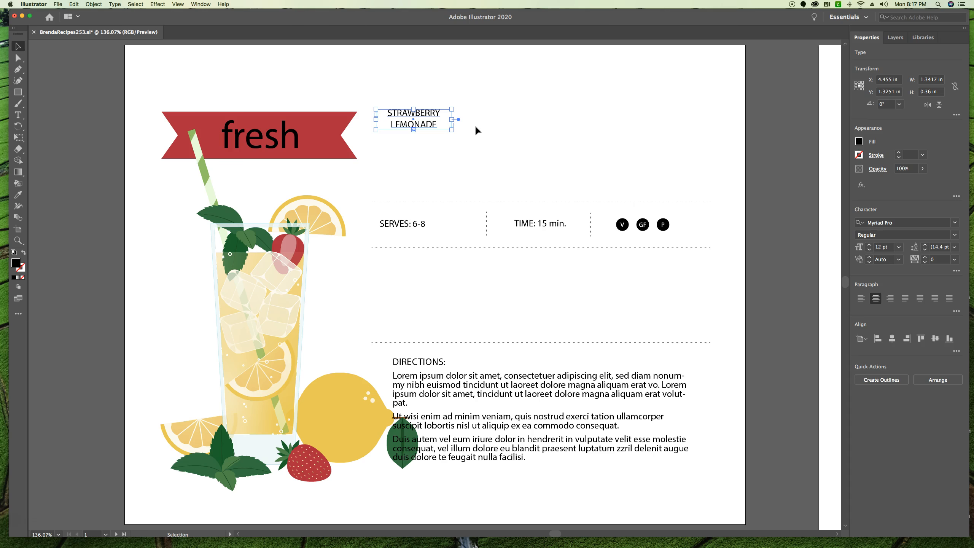
scroll(475, 125, "up", 2)
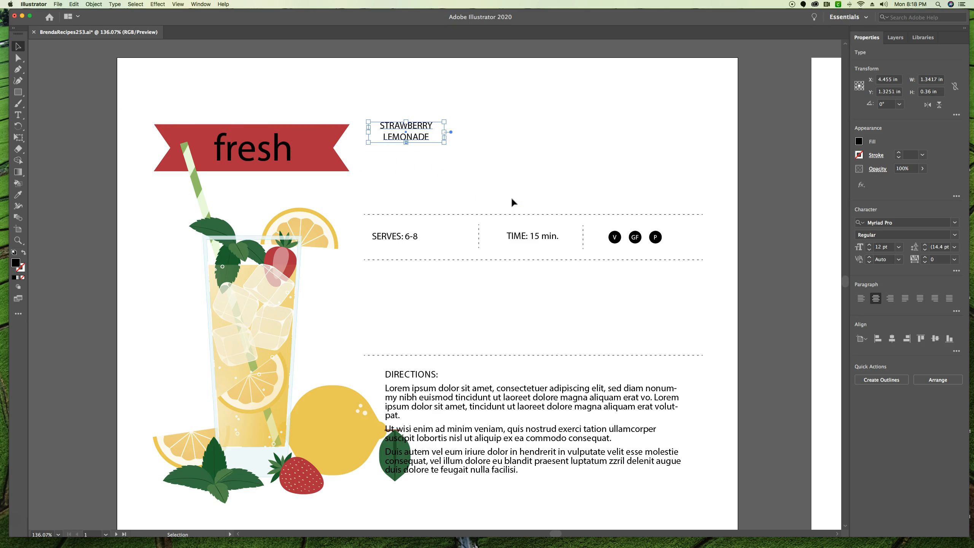
left_click(888, 222)
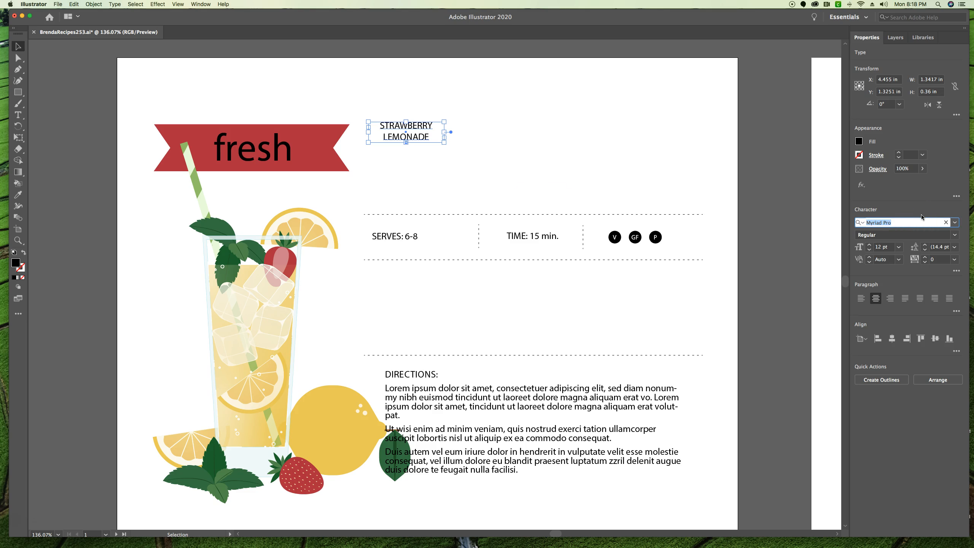
left_click(906, 217)
type("mon")
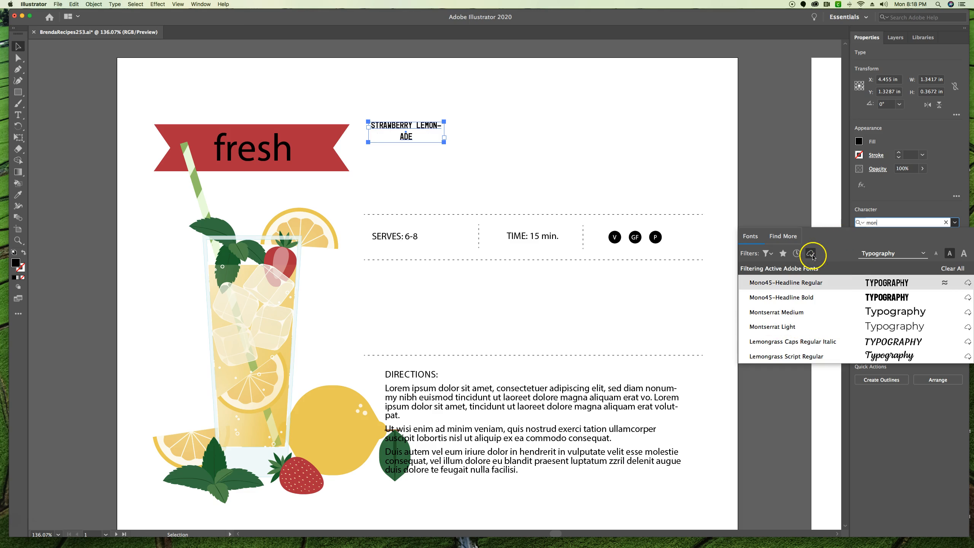
left_click(778, 314)
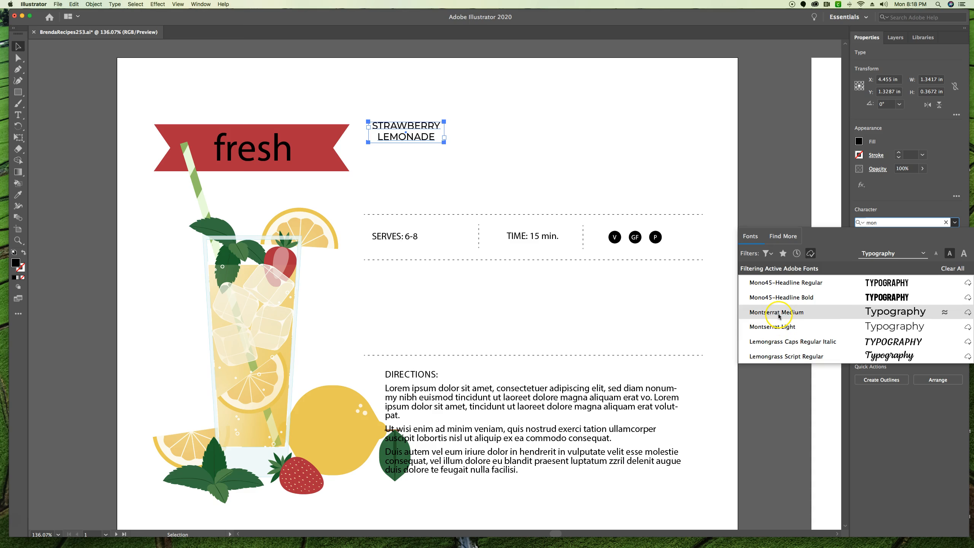
left_click(790, 313)
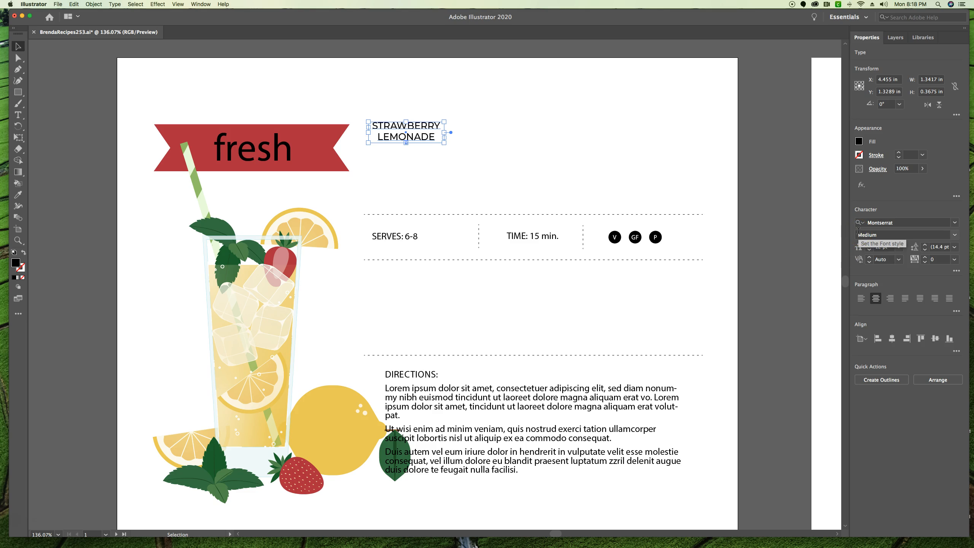
Change the font of the "fresh" banner text, the "SERVES: 6-8" text and the "TIME: 15 min." text to Oswald Light.
left_click(252, 149)
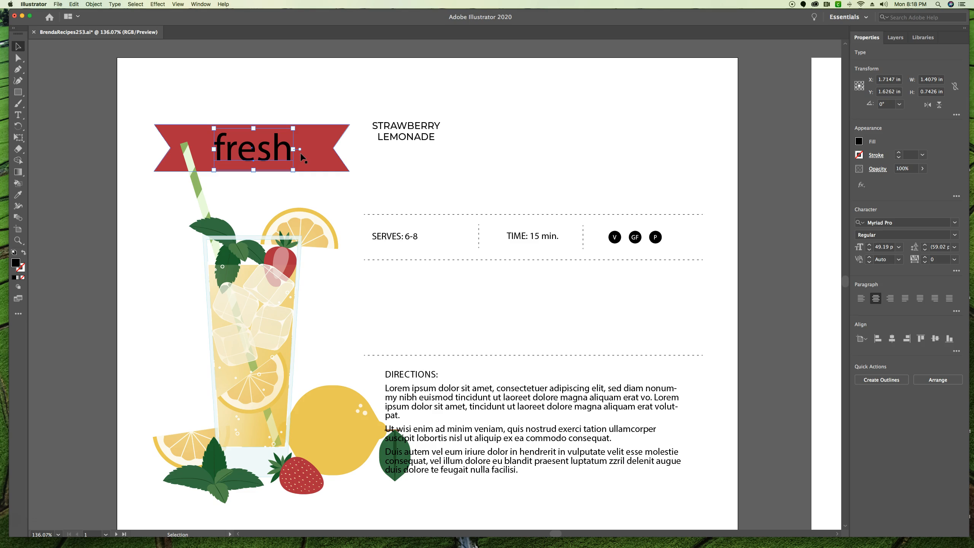
left_click(390, 236, "shift")
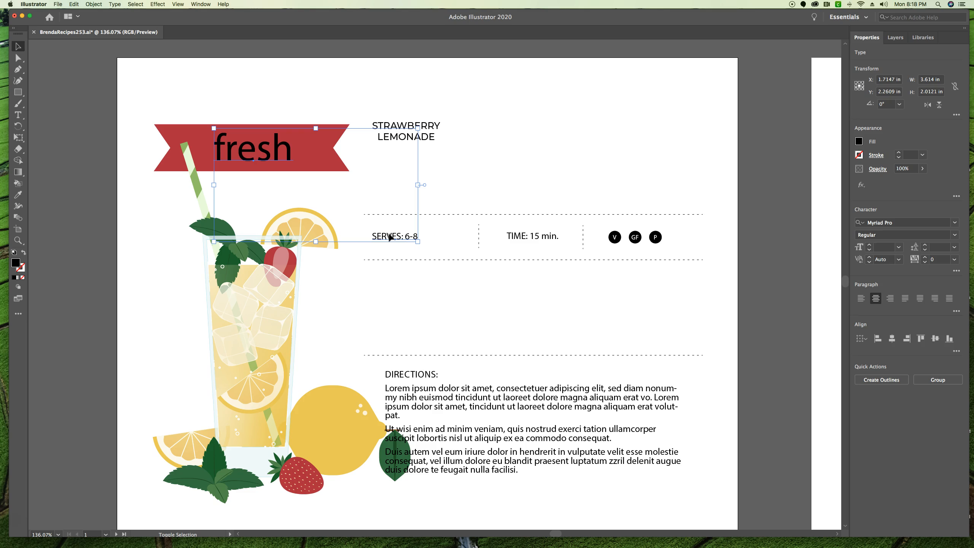
left_click(528, 237, "shift")
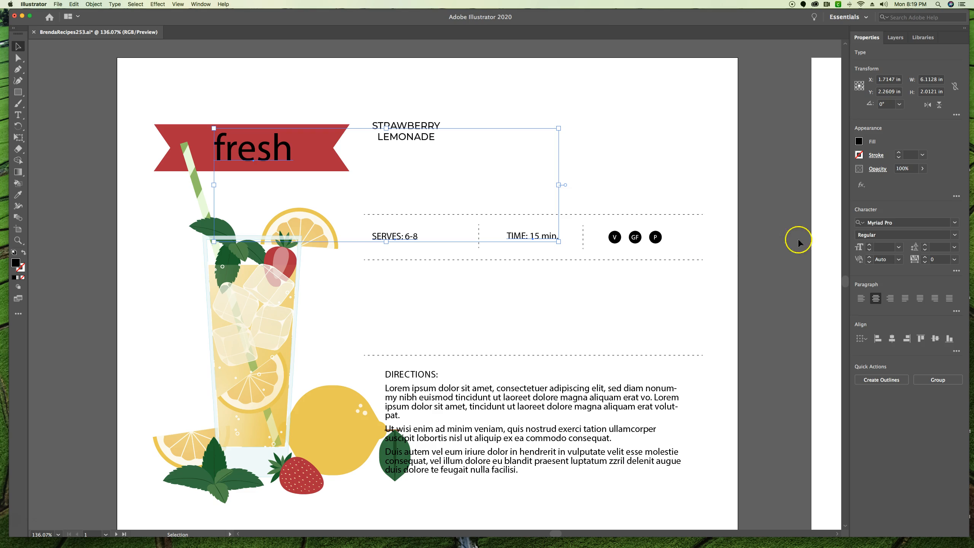
left_click(884, 223)
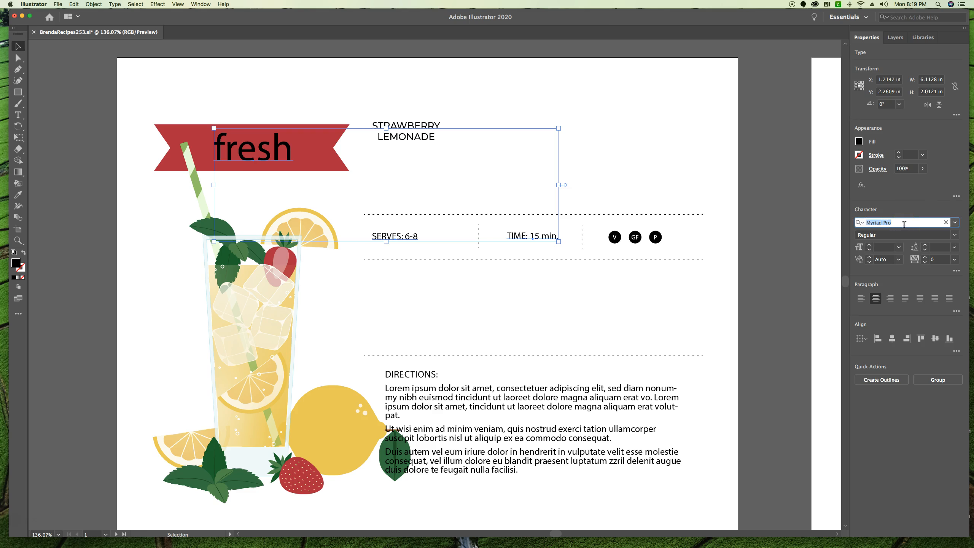
type("osw")
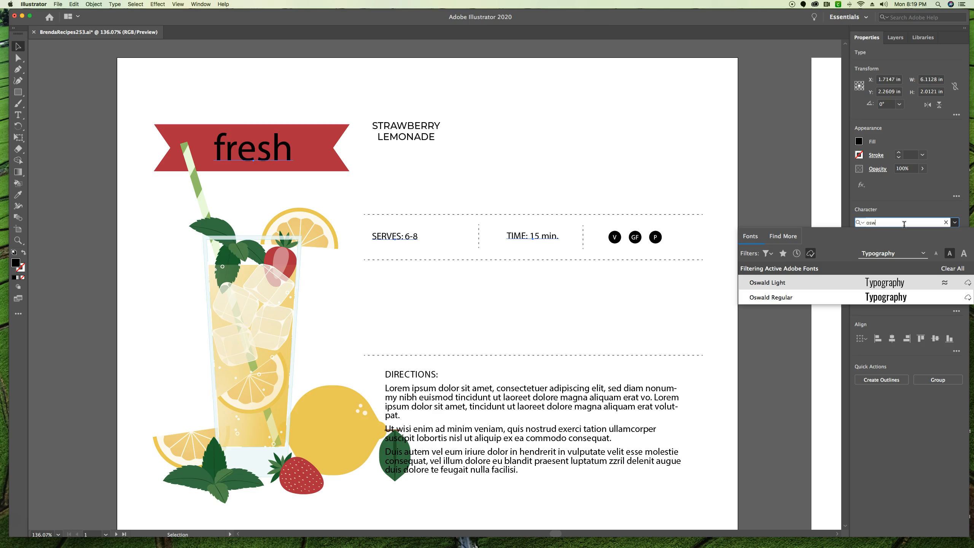
left_click(830, 283)
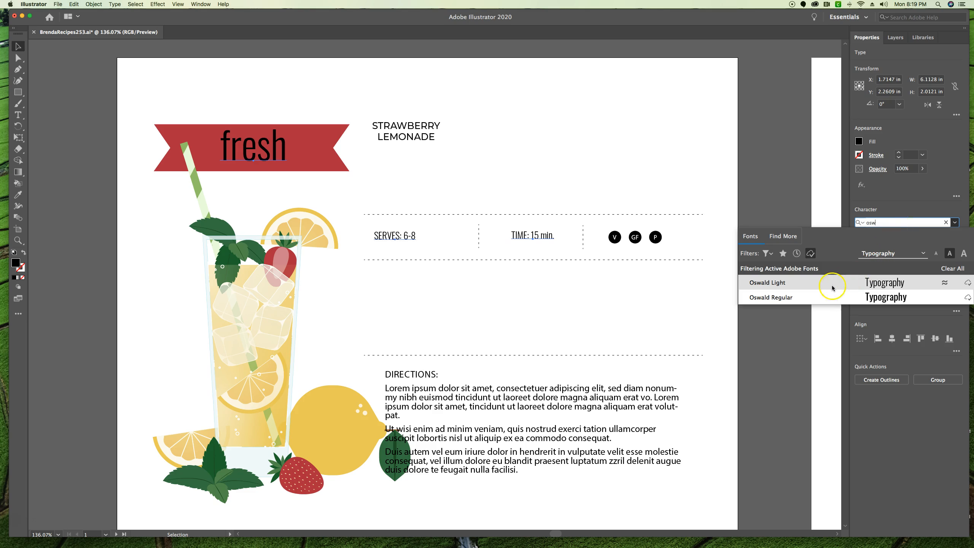
left_click(891, 223)
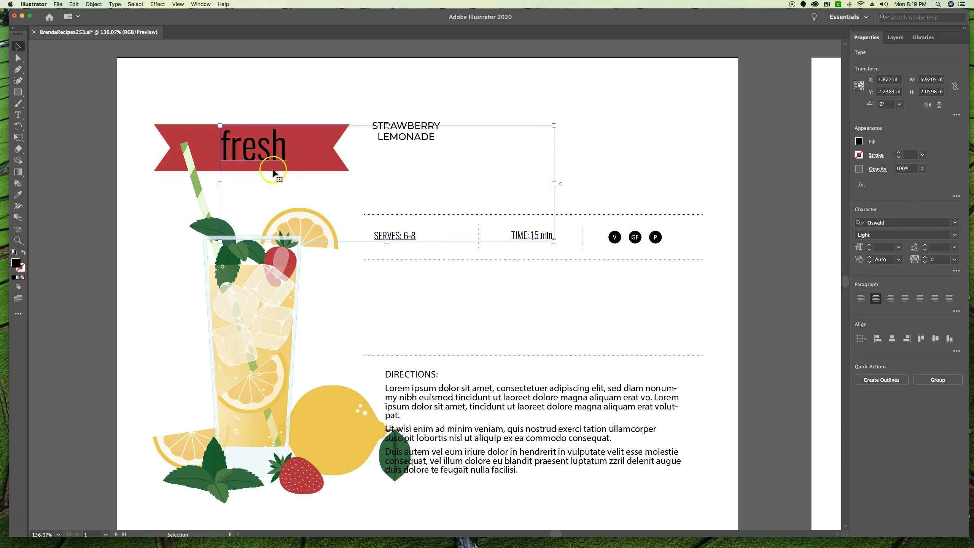
left_click(616, 110)
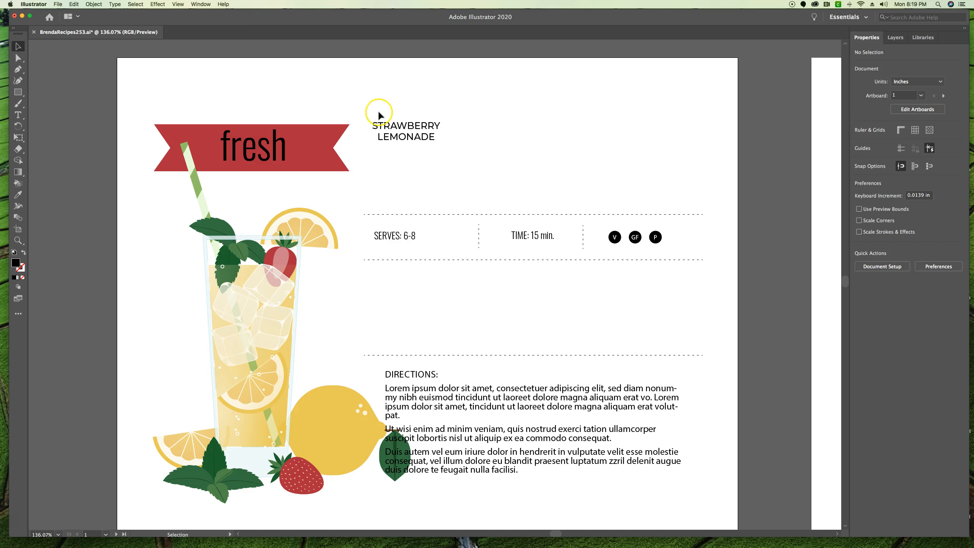
Enlarge the "STRAWBERRY LEMONADE" title to 48 pt and widen its text frame to about 5.66 in so each word fits on one line.
left_click(404, 128)
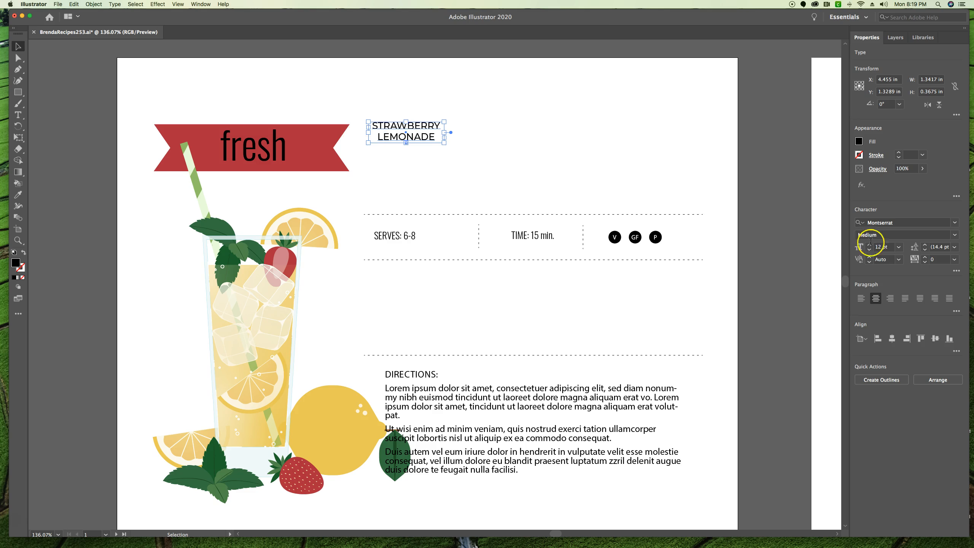
left_click(899, 247)
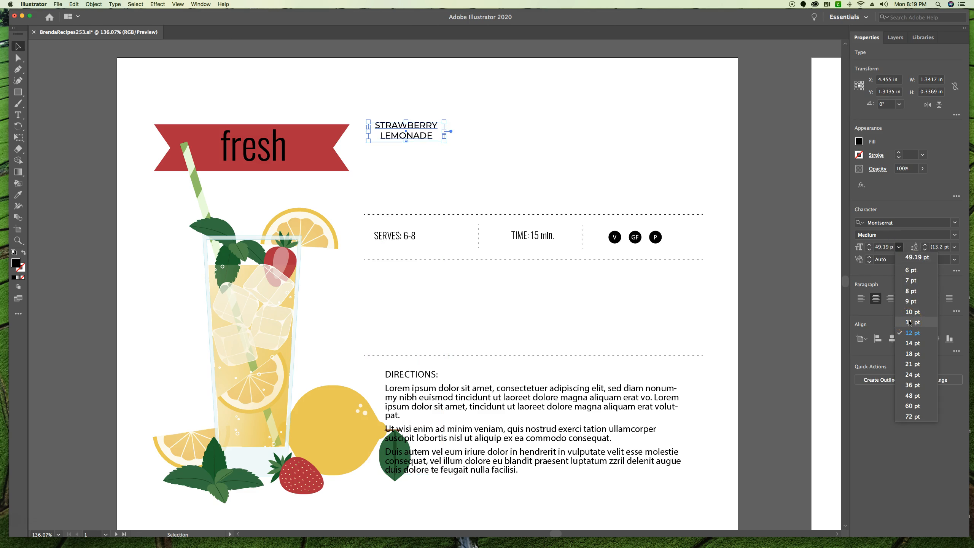
left_click(913, 396)
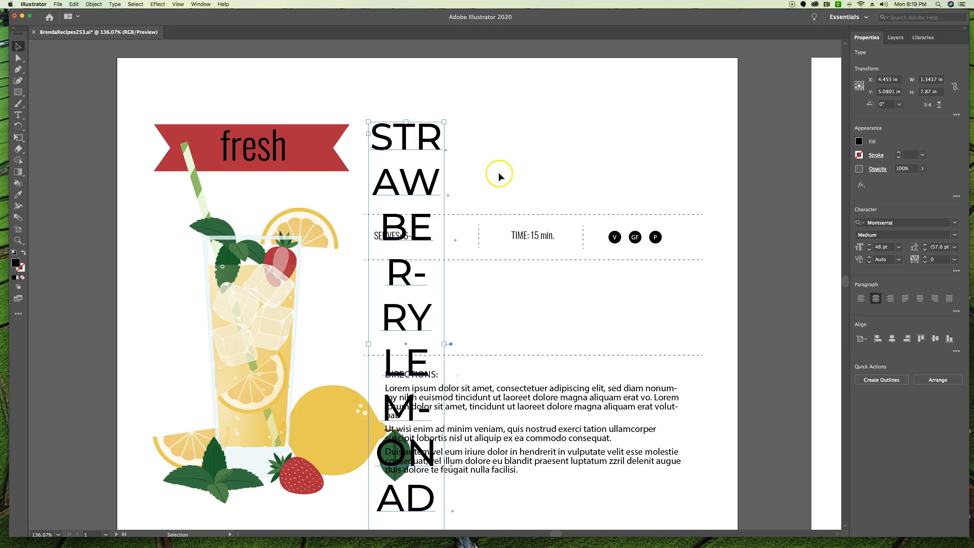
scroll(440, 138, "right", 2)
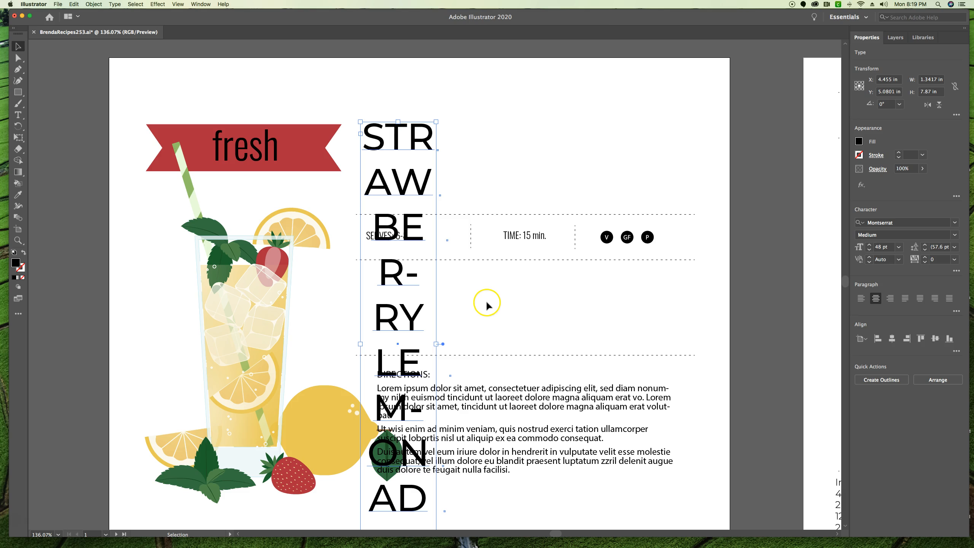
left_click_drag(437, 344, 680, 321)
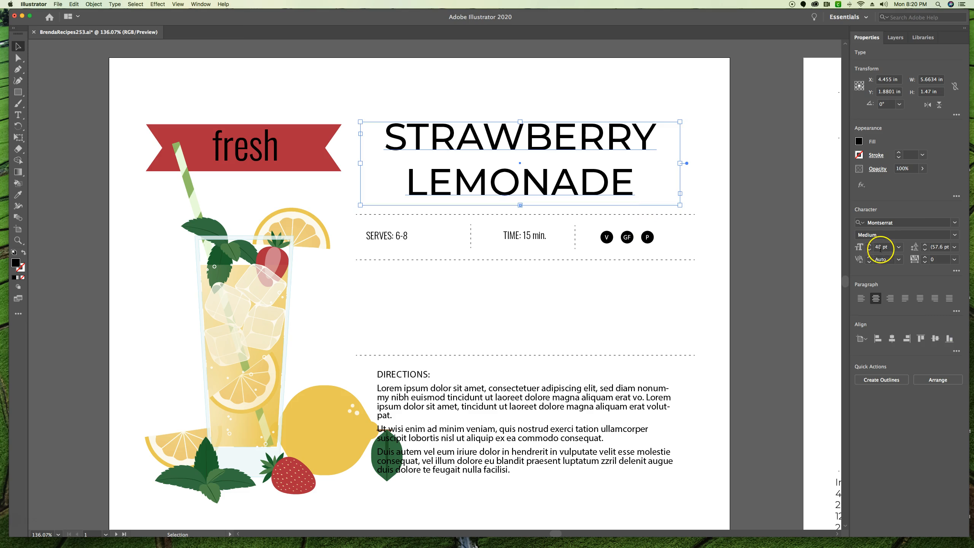
Increase the "STRAWBERRY LEMONADE" title to 52 pt and widen its text frame to about 5.86 in.
left_click(899, 248)
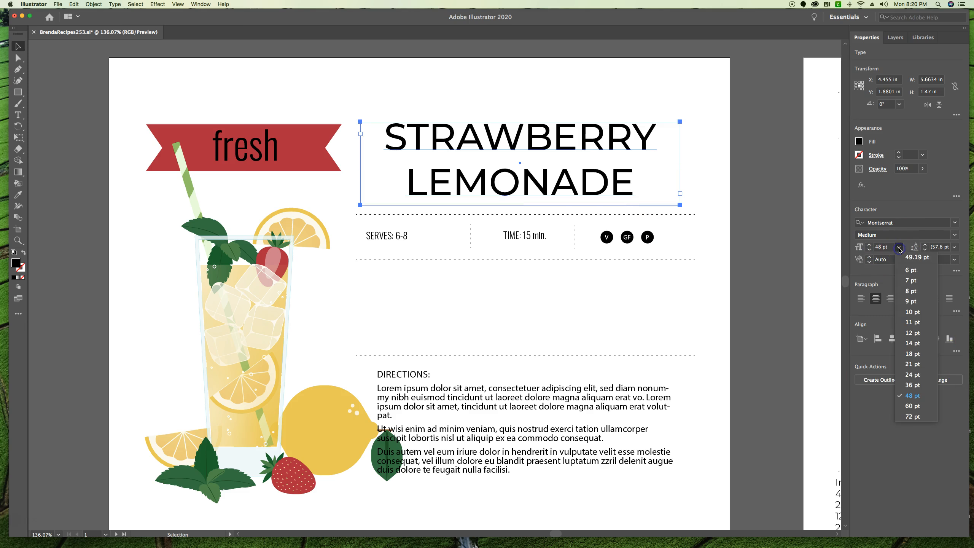
left_click(899, 248)
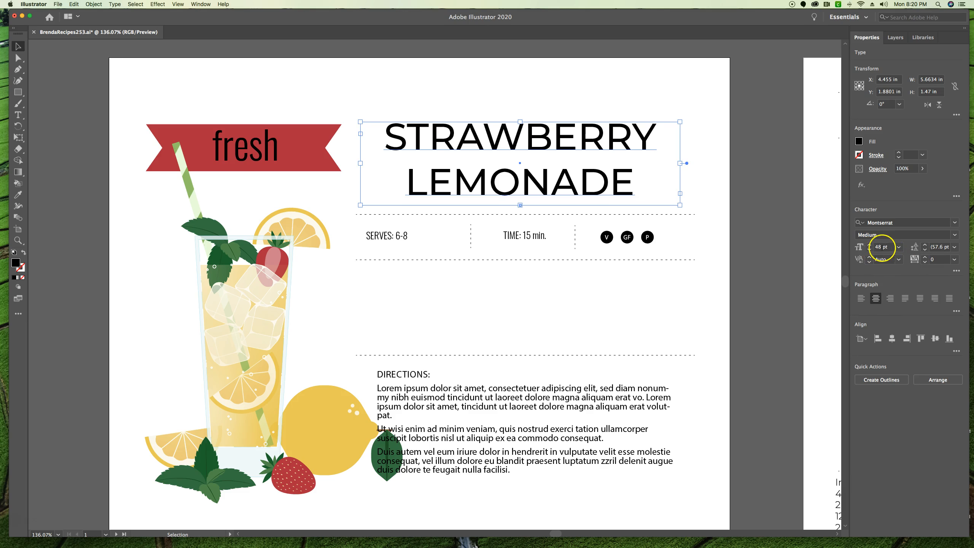
left_click(870, 245)
left_click(870, 245)
left_click(871, 246)
left_click(871, 245)
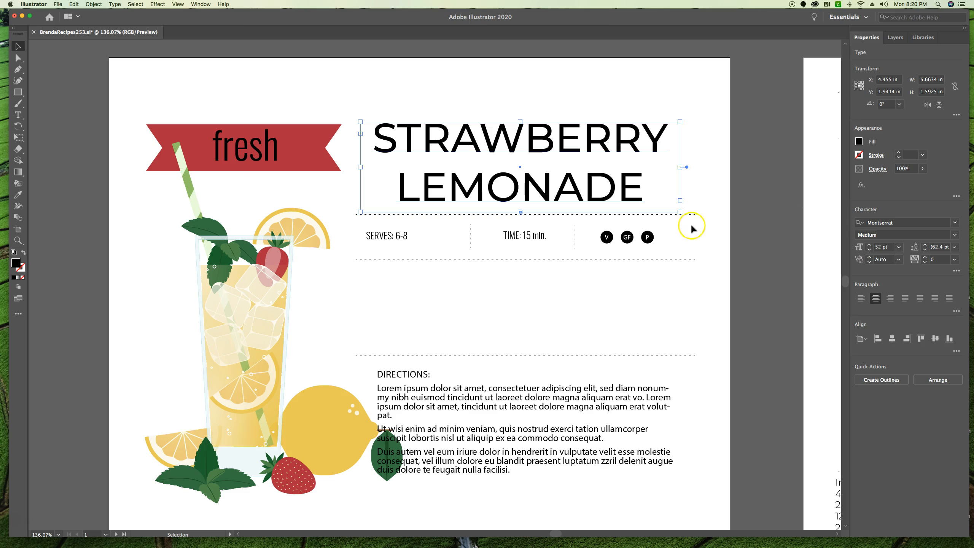
left_click_drag(680, 212, 692, 215)
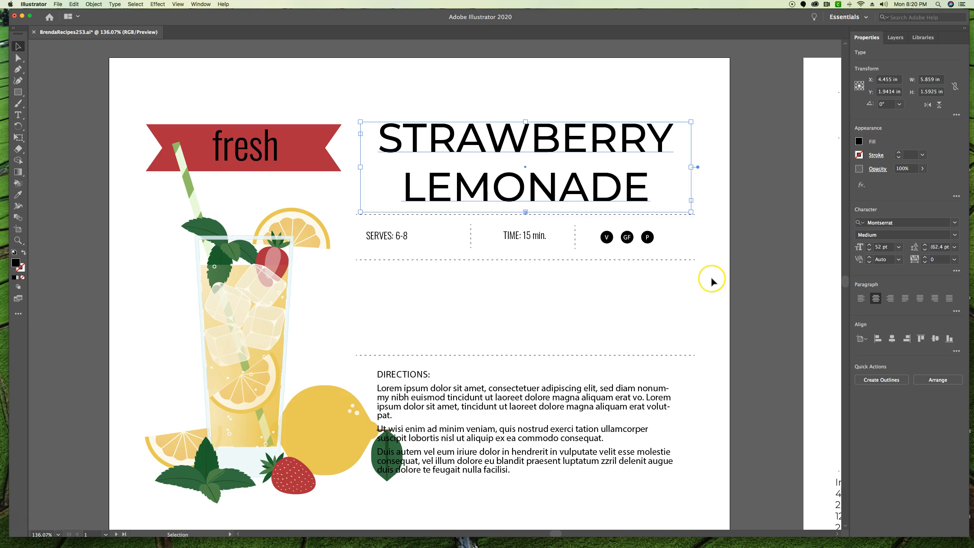
Set the "fresh" banner text to 48 pt and give it a White swatch fill.
left_click(264, 149)
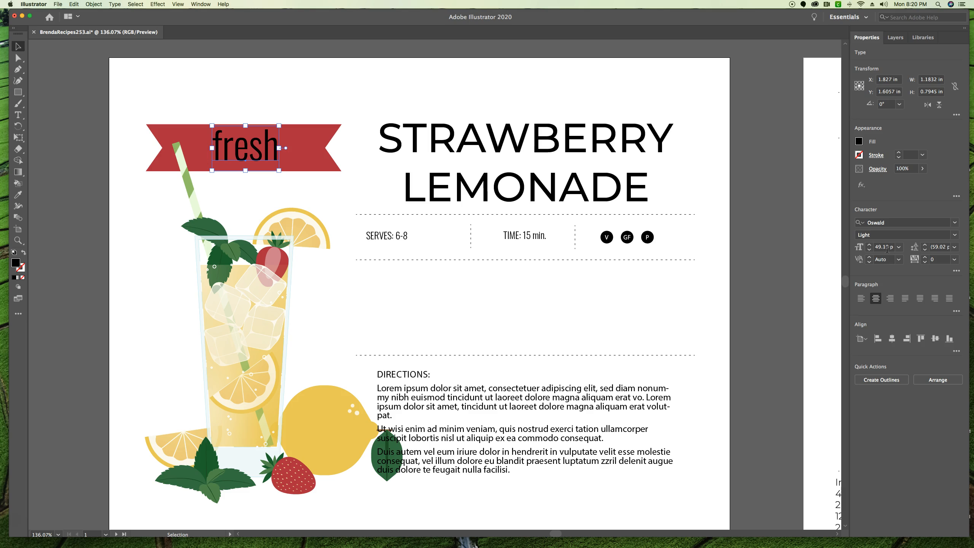
left_click(899, 247)
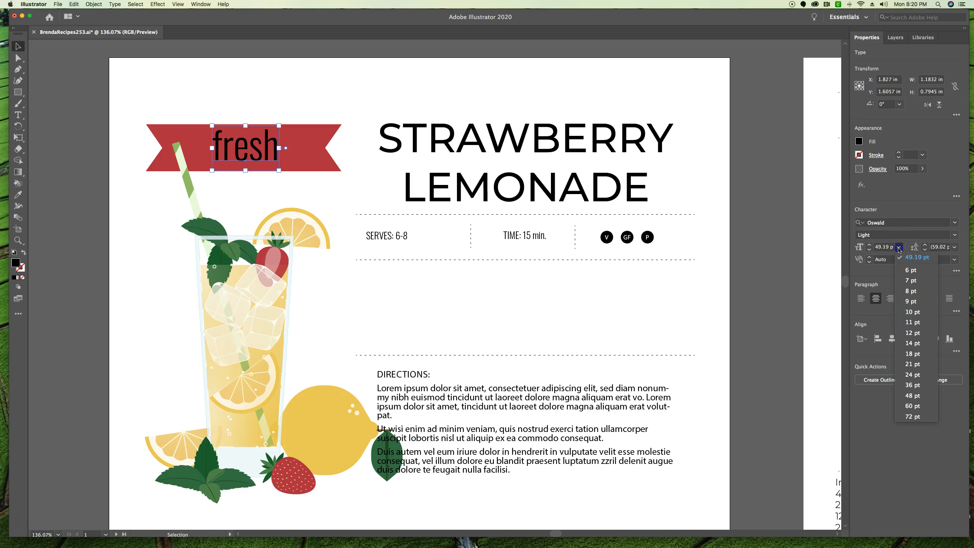
left_click(928, 398)
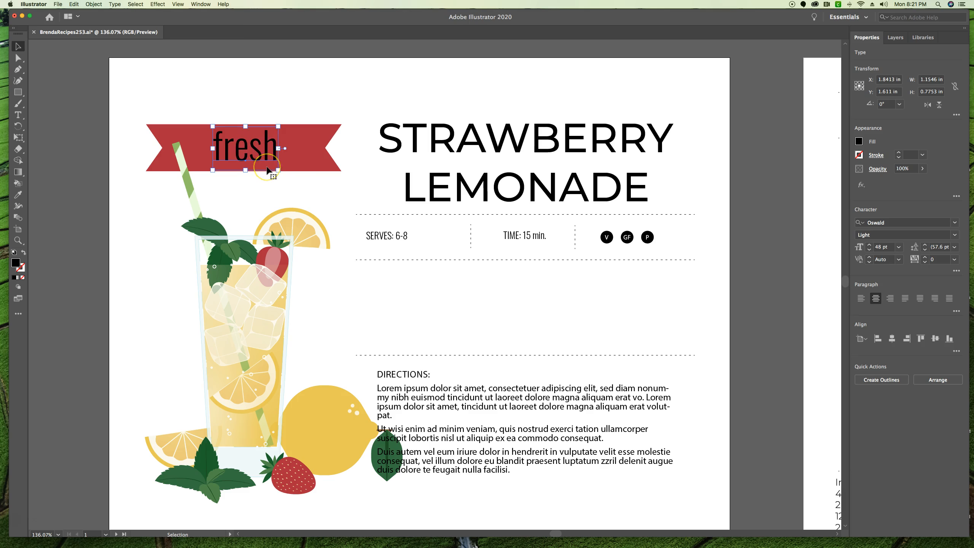
left_click(859, 141)
left_click(861, 142)
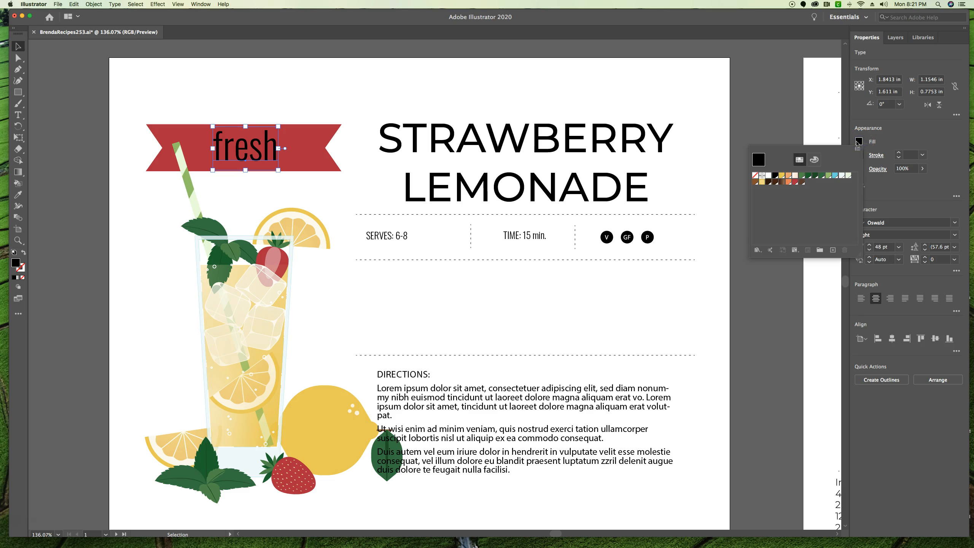
left_click(800, 160)
left_click(769, 177)
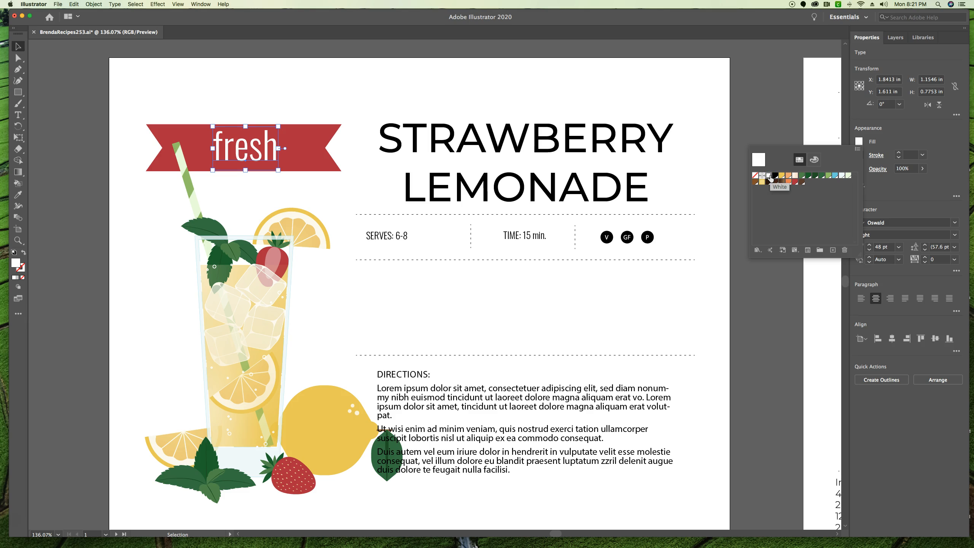
Fill the "STRAWBERRY LEMONADE" title with the Strawberry red swatch and deselect it.
left_click(571, 147)
left_click(547, 150)
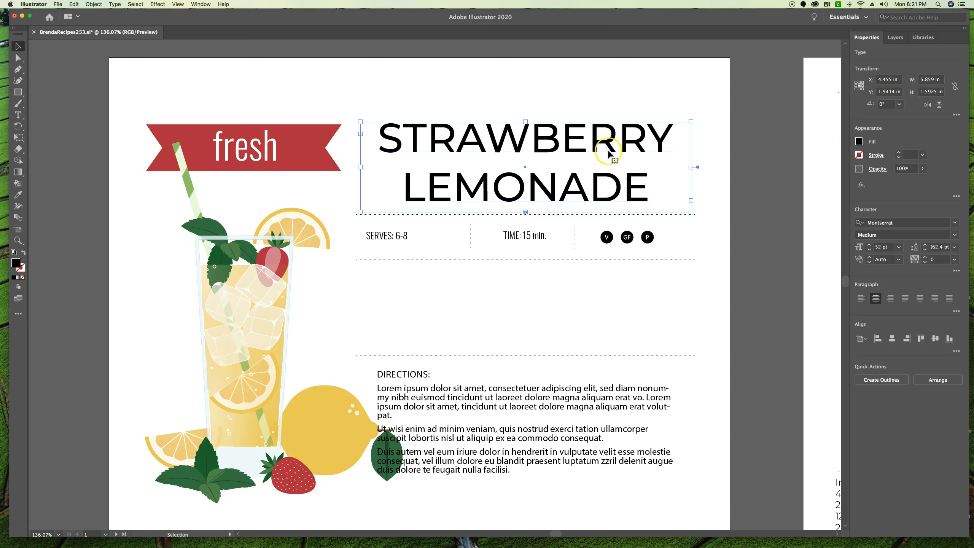
left_click(859, 143)
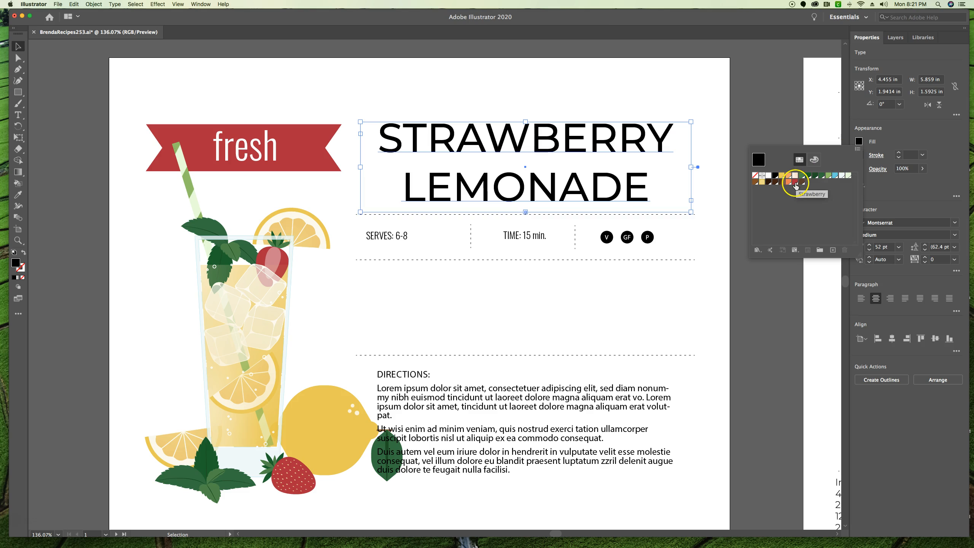
left_click(795, 184)
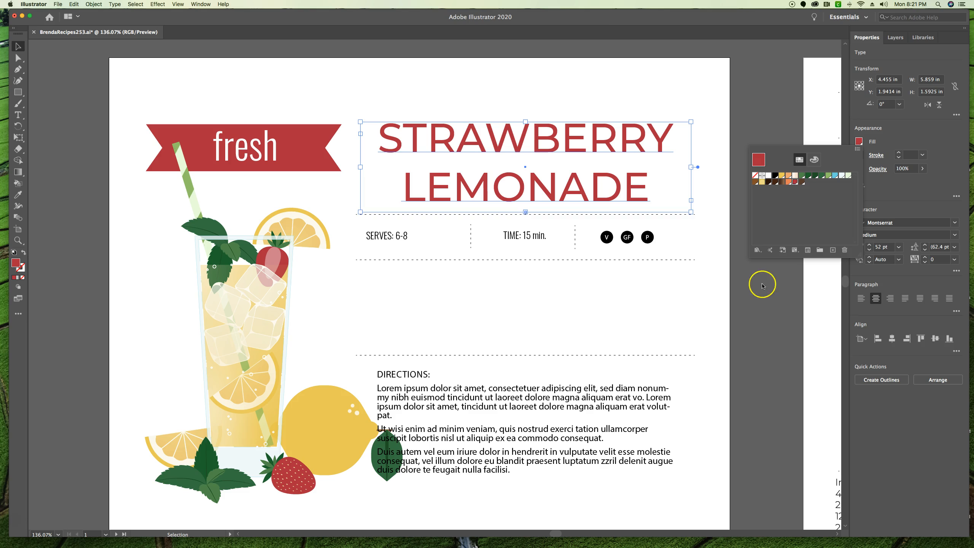
left_click(694, 312)
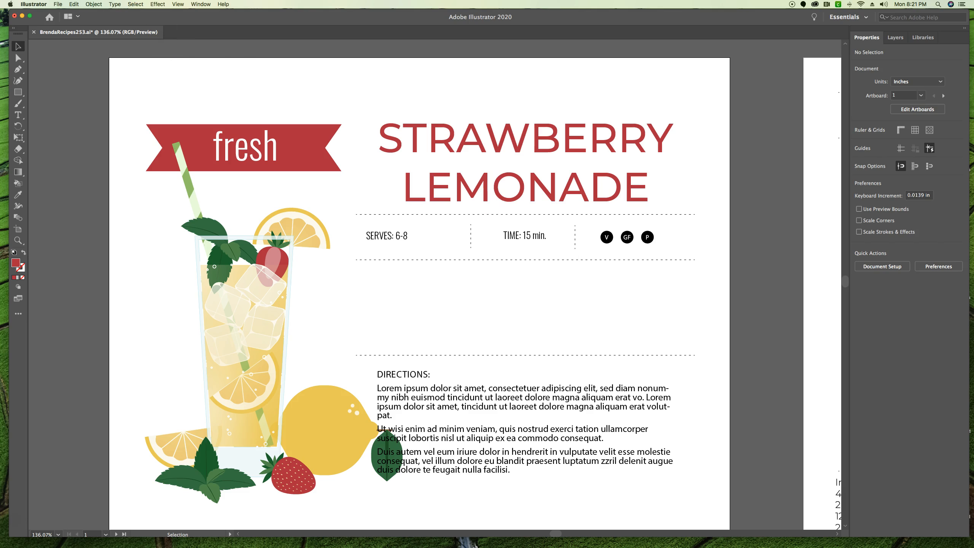
Save the document as a new Illustrator file in the Lesson09 folder, changing the number in its name to 257.
left_click(58, 5)
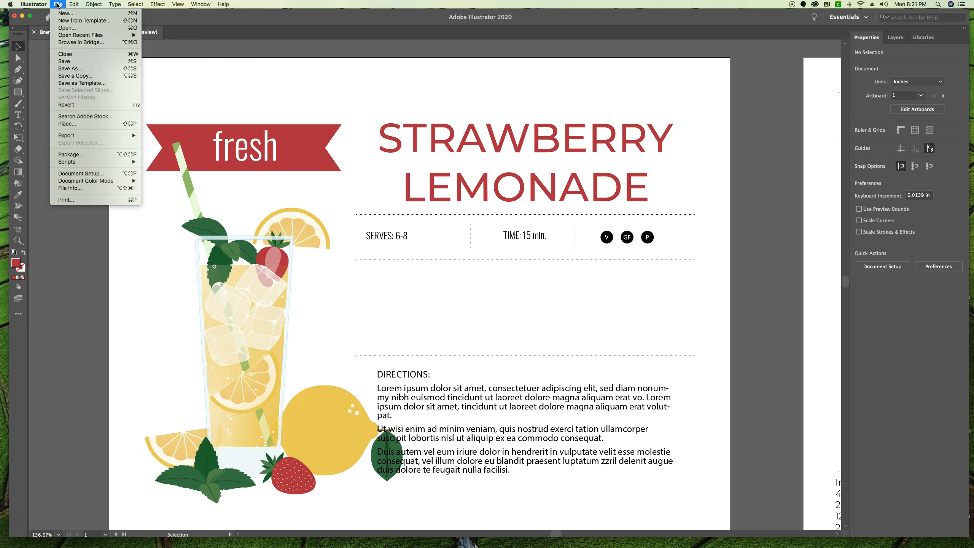
left_click(68, 69)
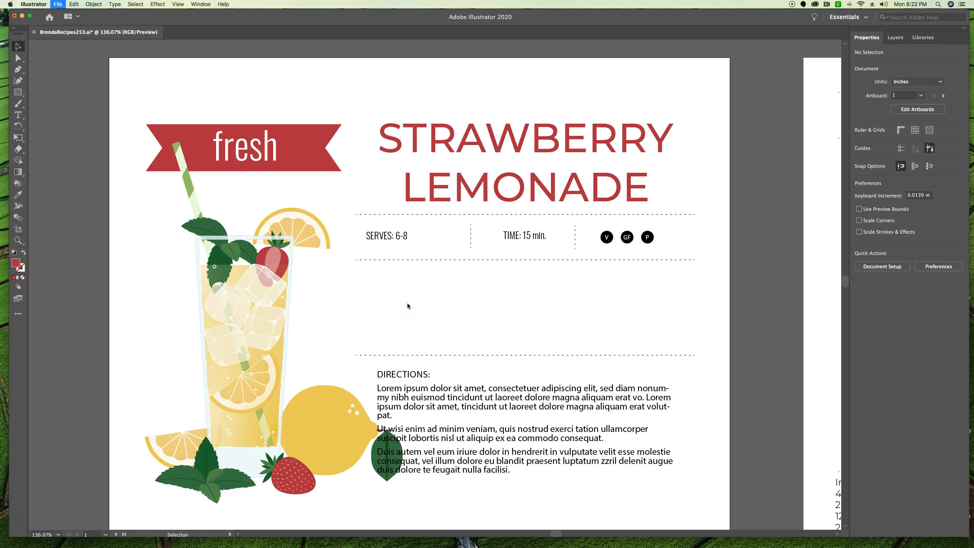
key("super+shift+s")
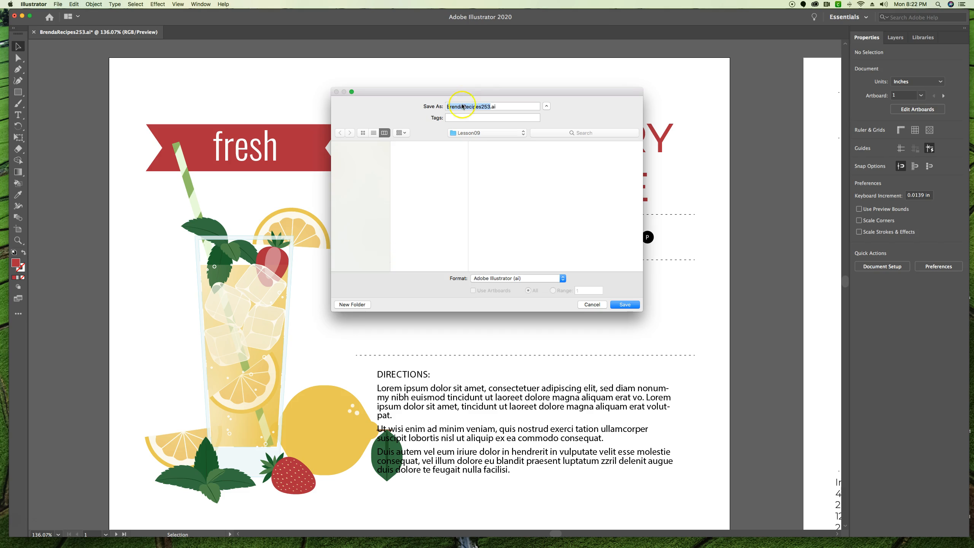
left_click(488, 106)
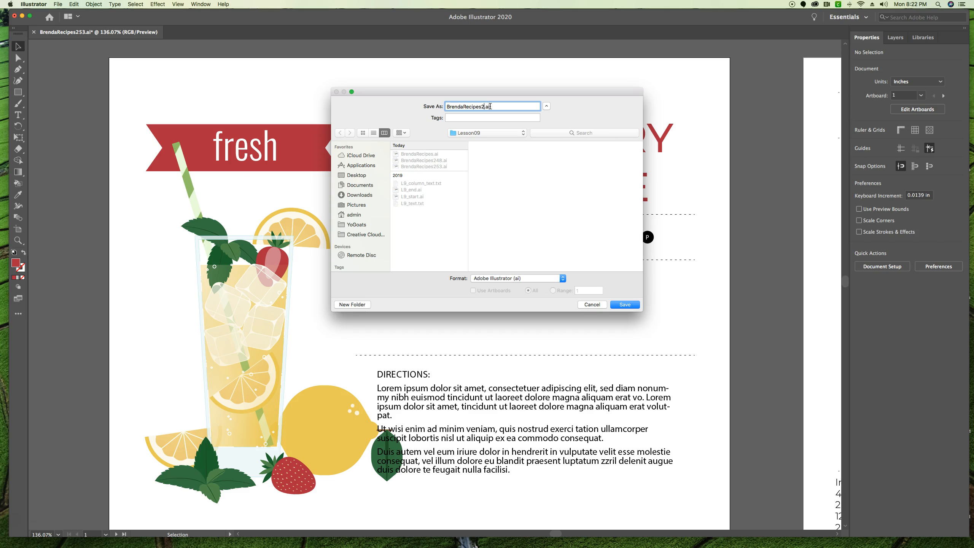
key("Return")
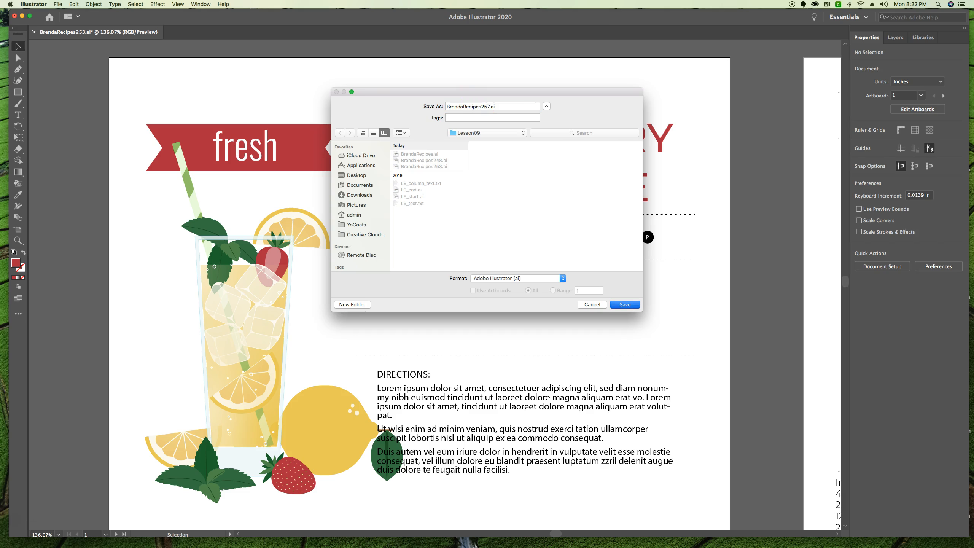